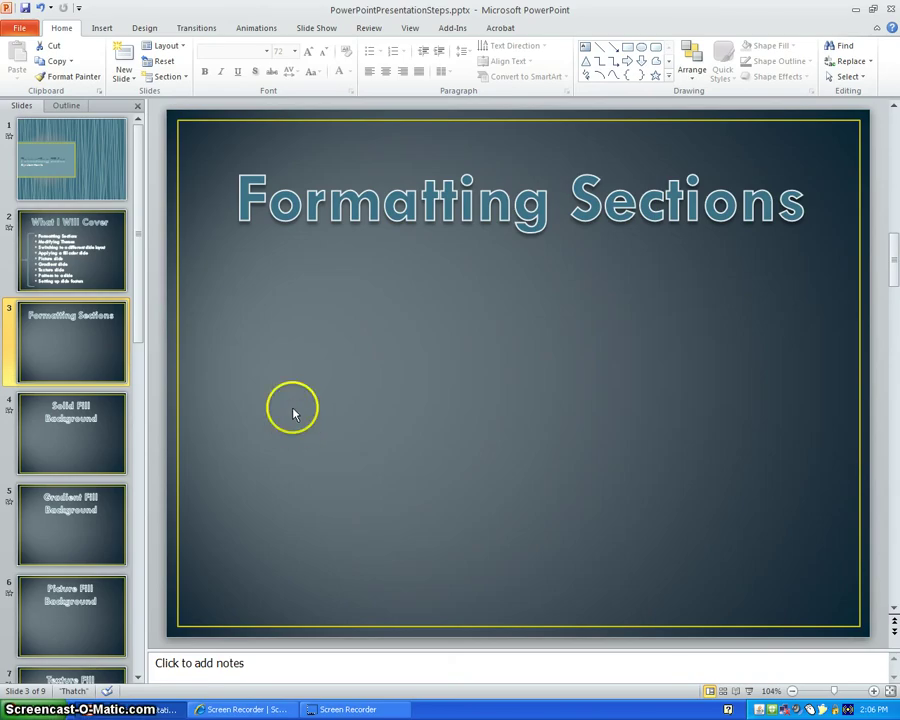
- Add an Untitled Section that begins at slide 3, Formatting Sections
left_click(165, 80)
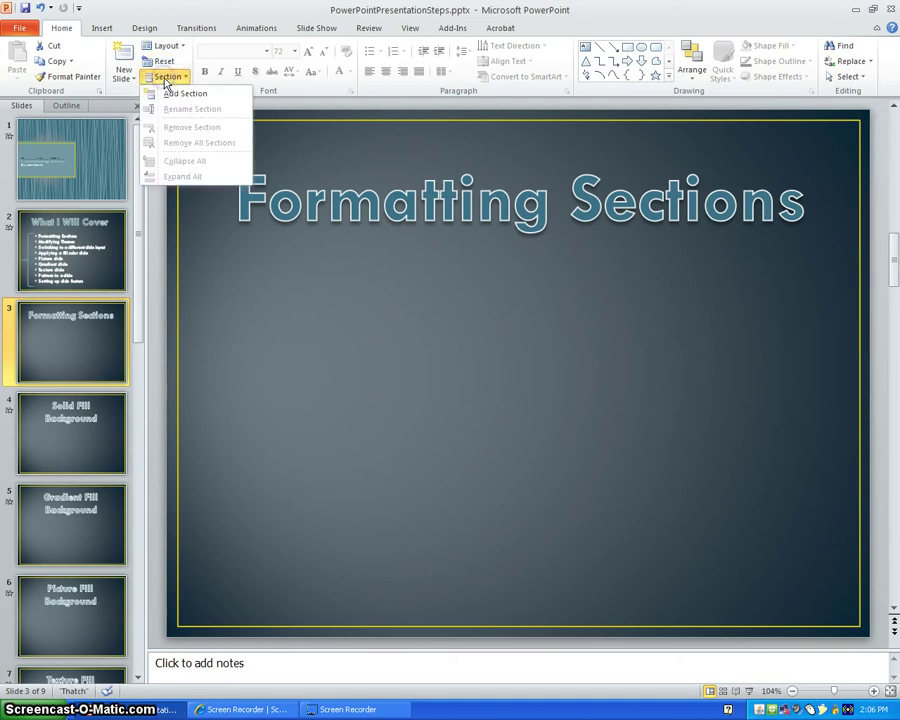
left_click(176, 96)
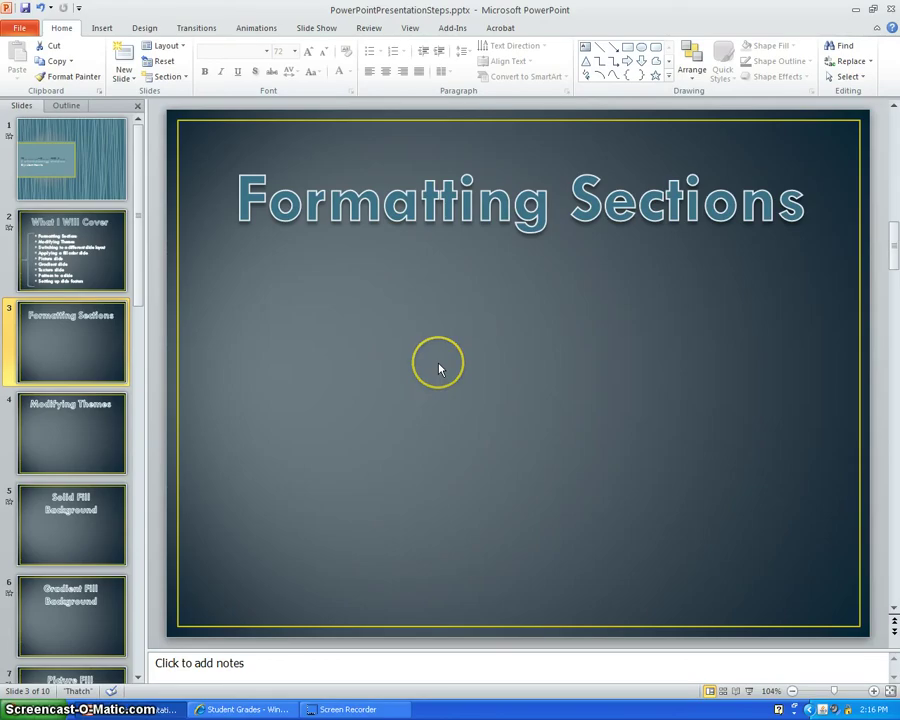
- Expand the Design tab's Themes gallery to preview other themes while keeping Thatch
left_click(150, 30)
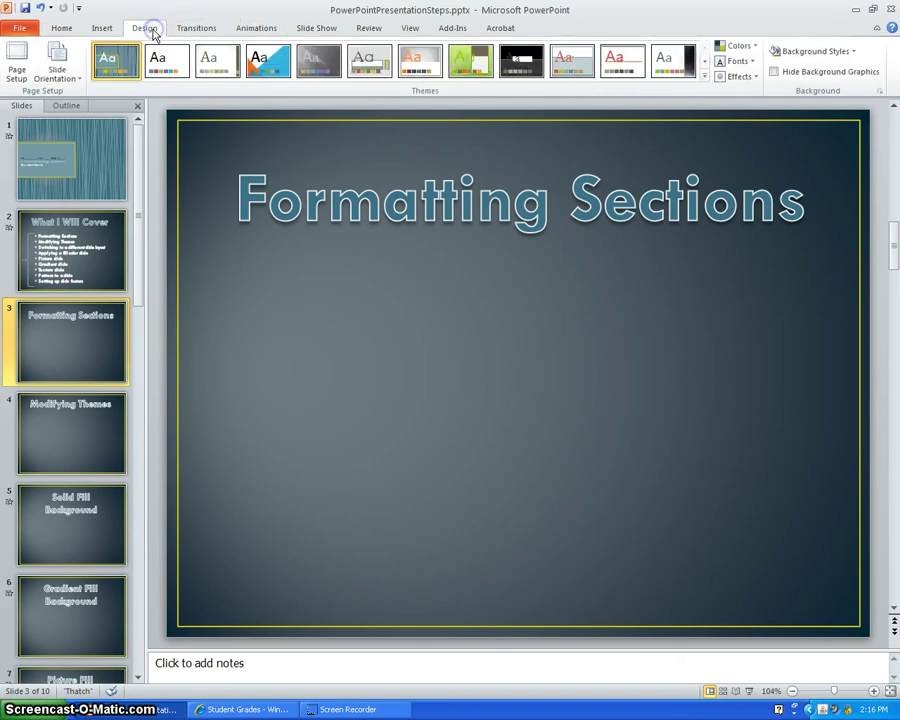
left_click(706, 78)
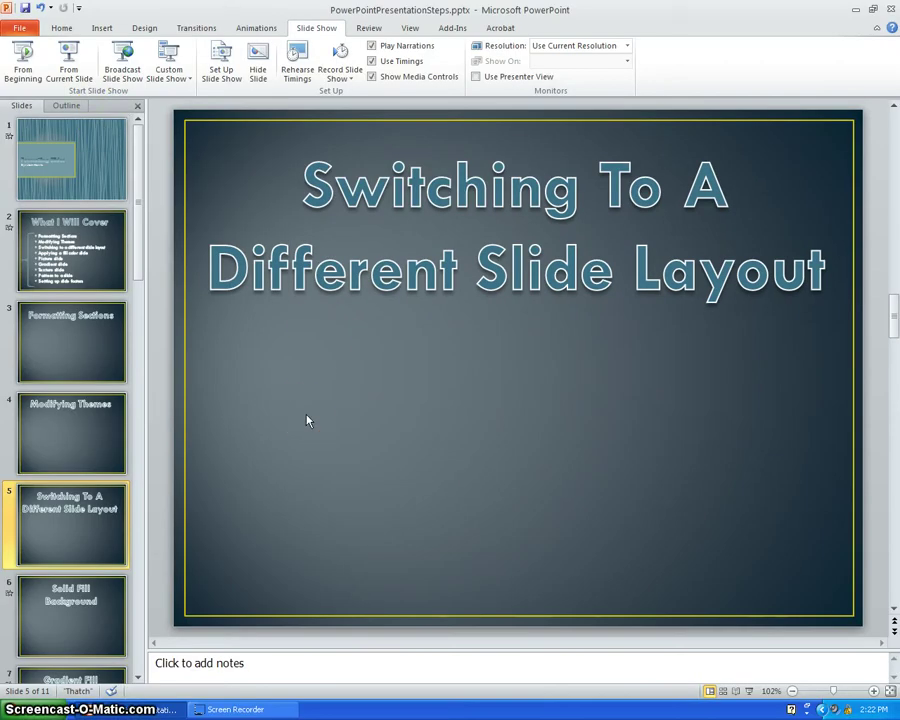
- Try the Blank layout, settle on Title Only, and delete the empty title placeholder
left_click(62, 28)
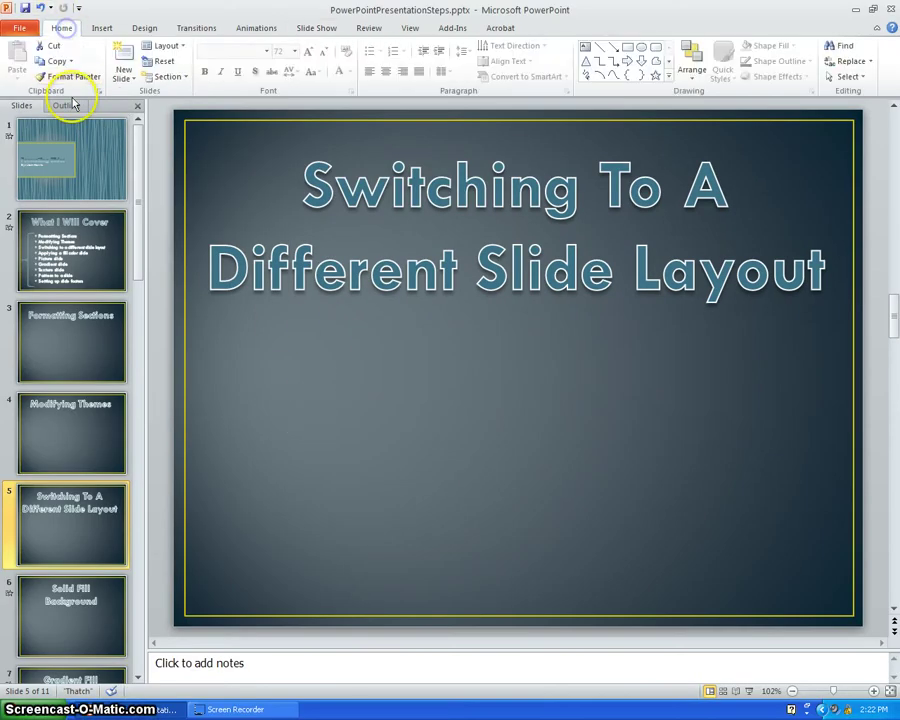
left_click(163, 45)
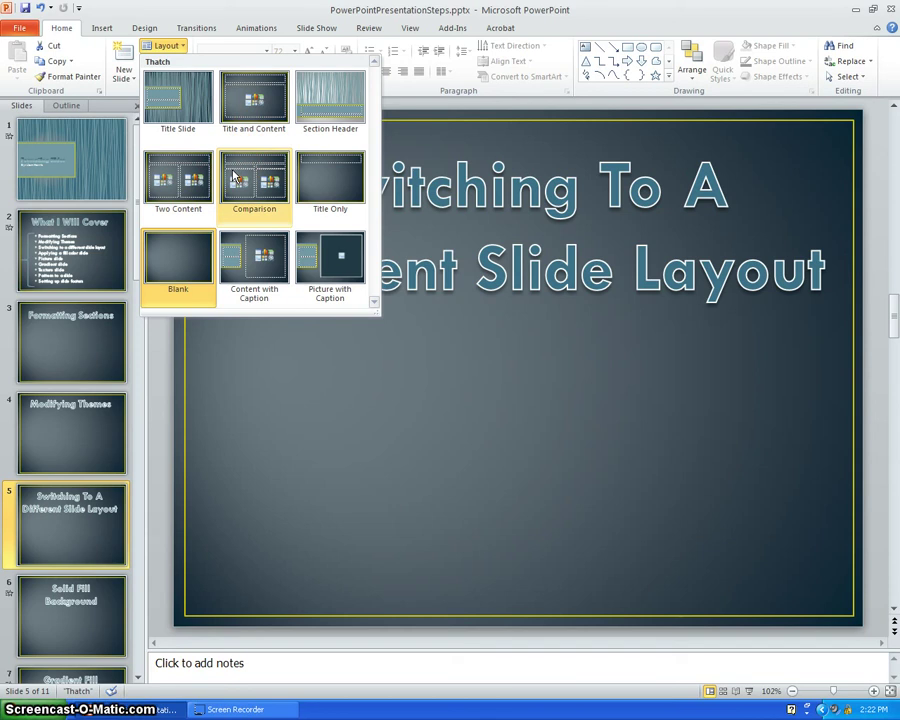
left_click(205, 262)
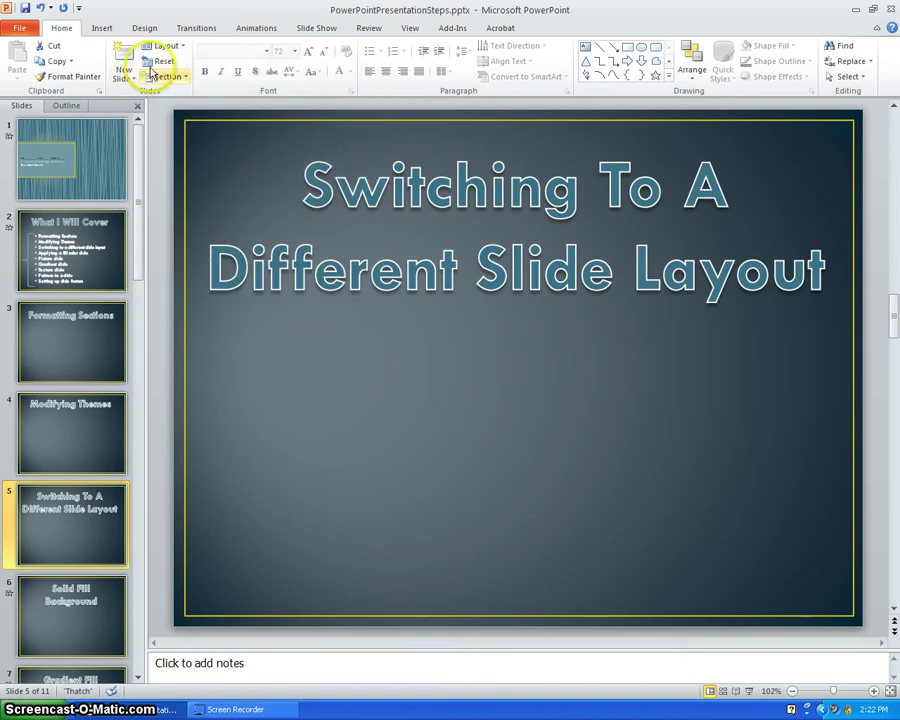
left_click(160, 45)
left_click(354, 212)
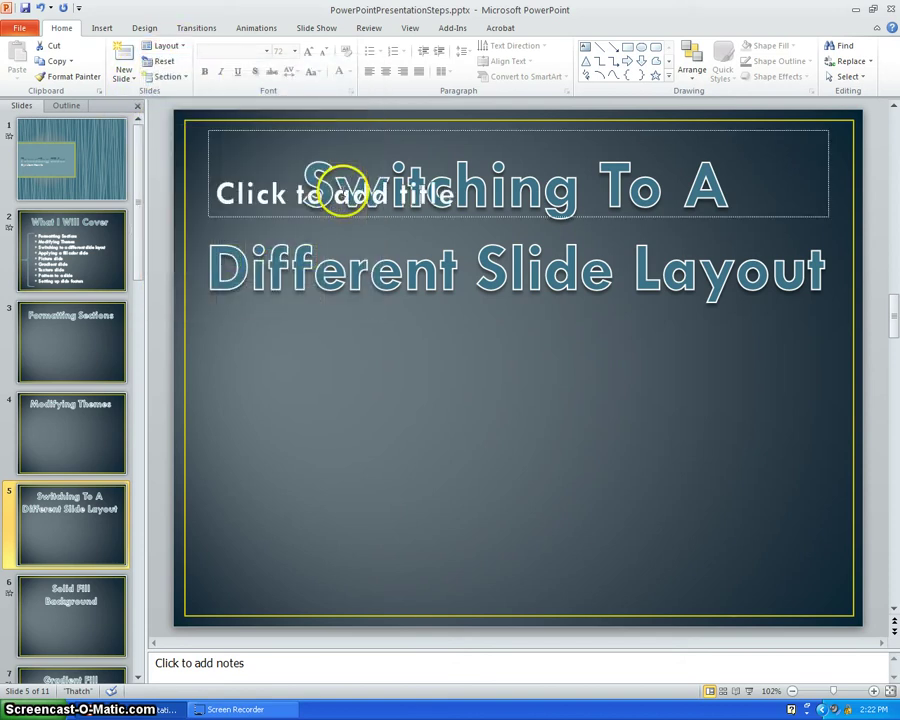
left_click(255, 139)
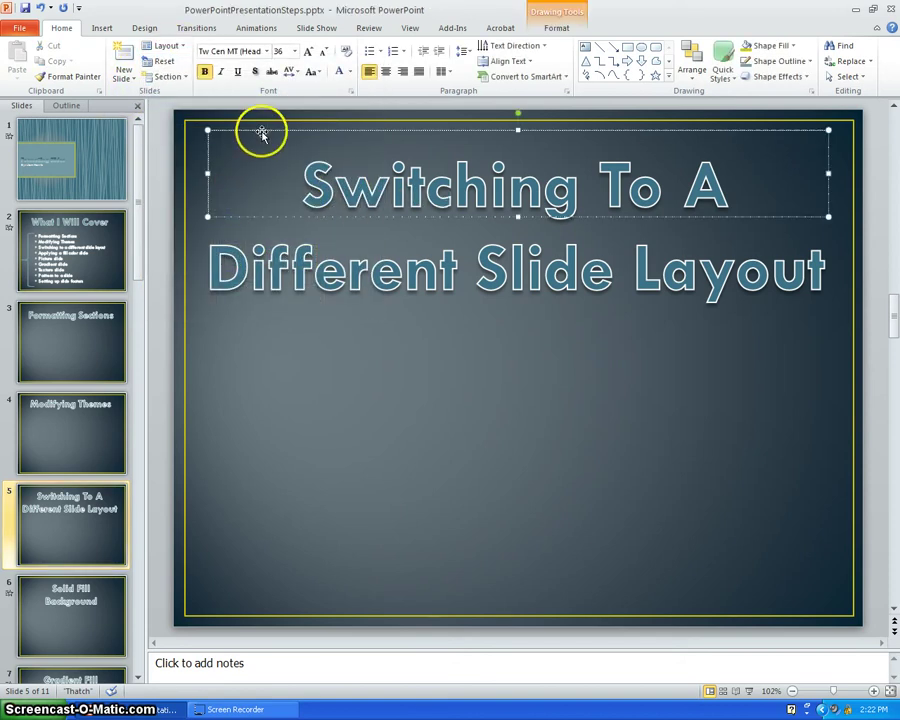
key("Delete")
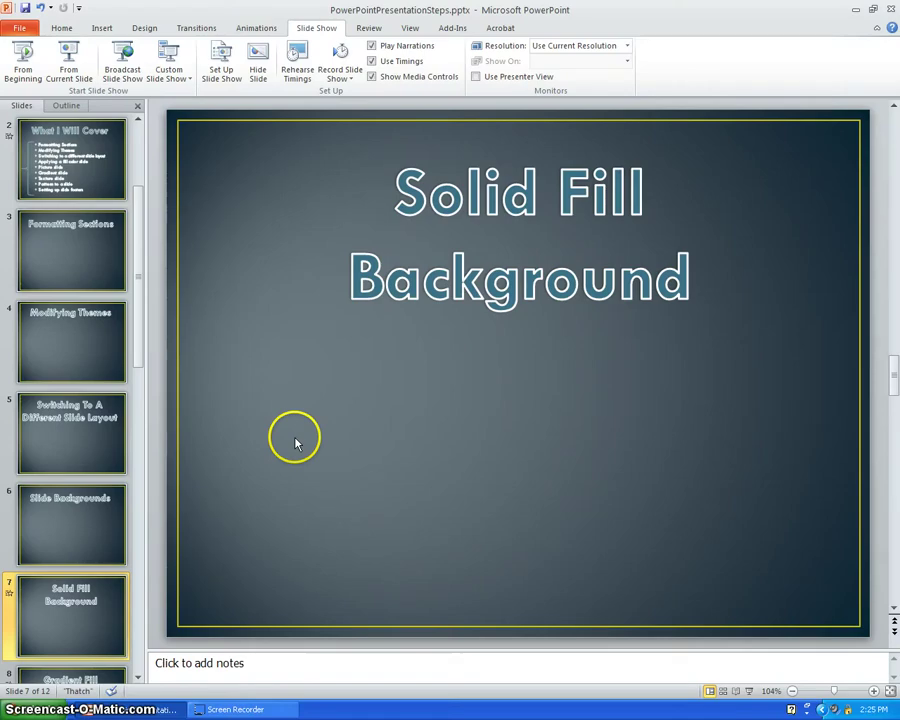
- Set the Solid Fill Background slide's background to a solid teal fill
right_click(296, 440)
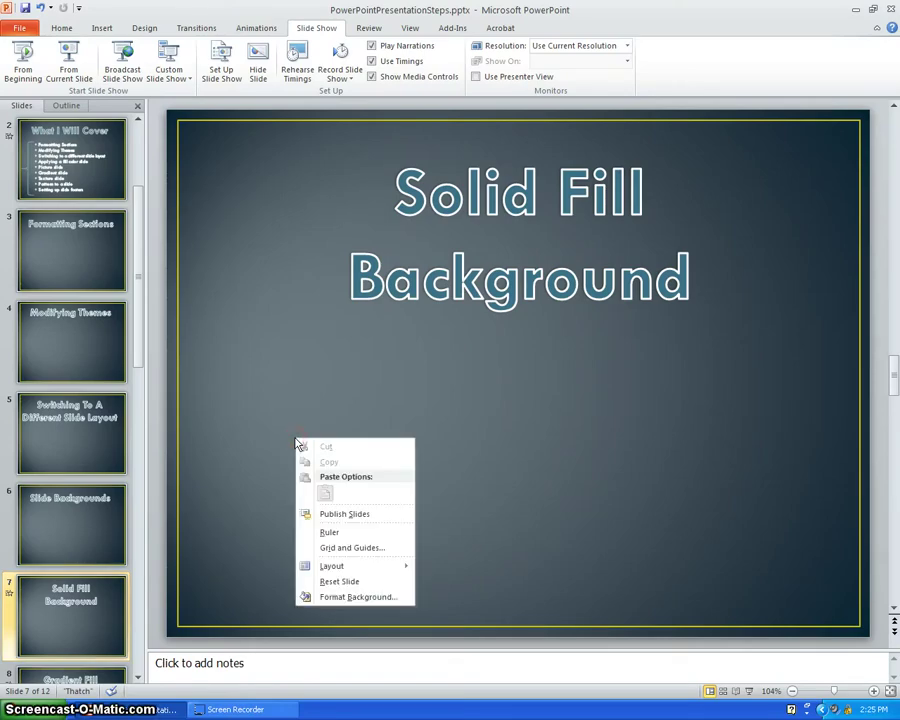
left_click(342, 597)
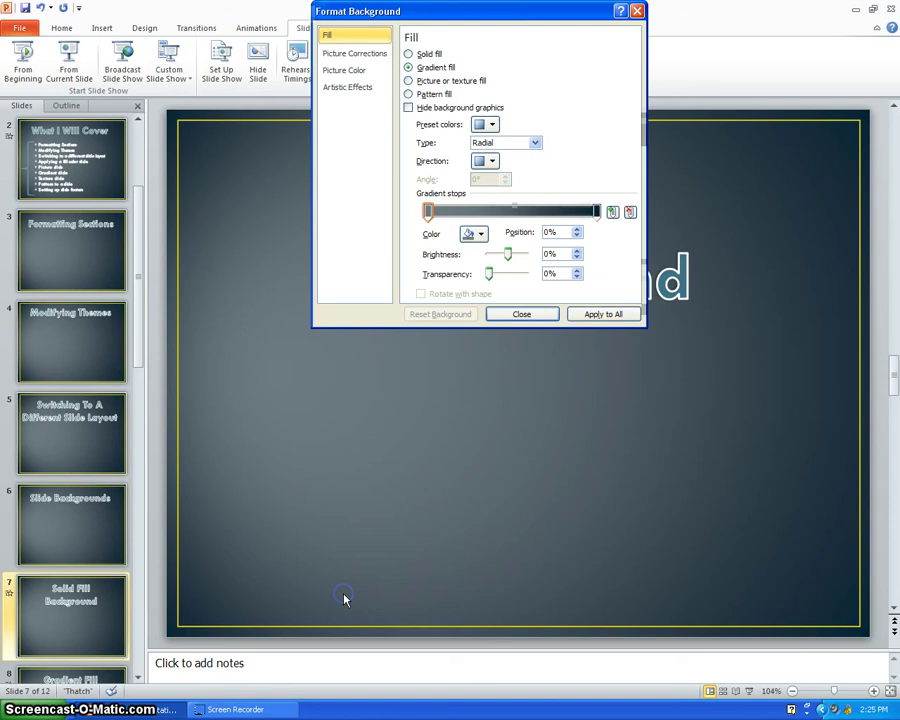
left_click(408, 55)
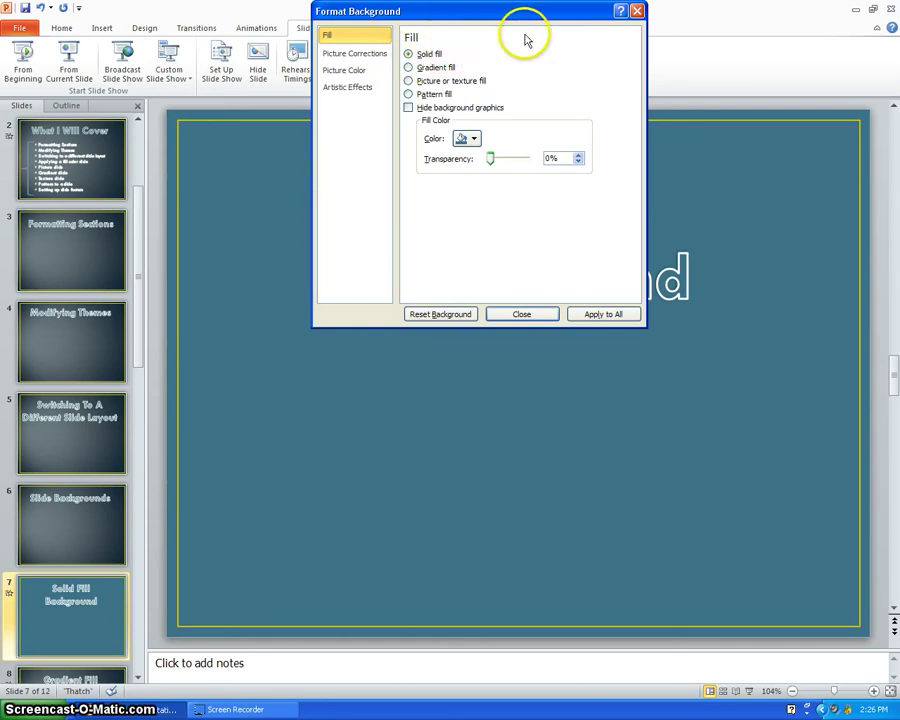
left_click(521, 314)
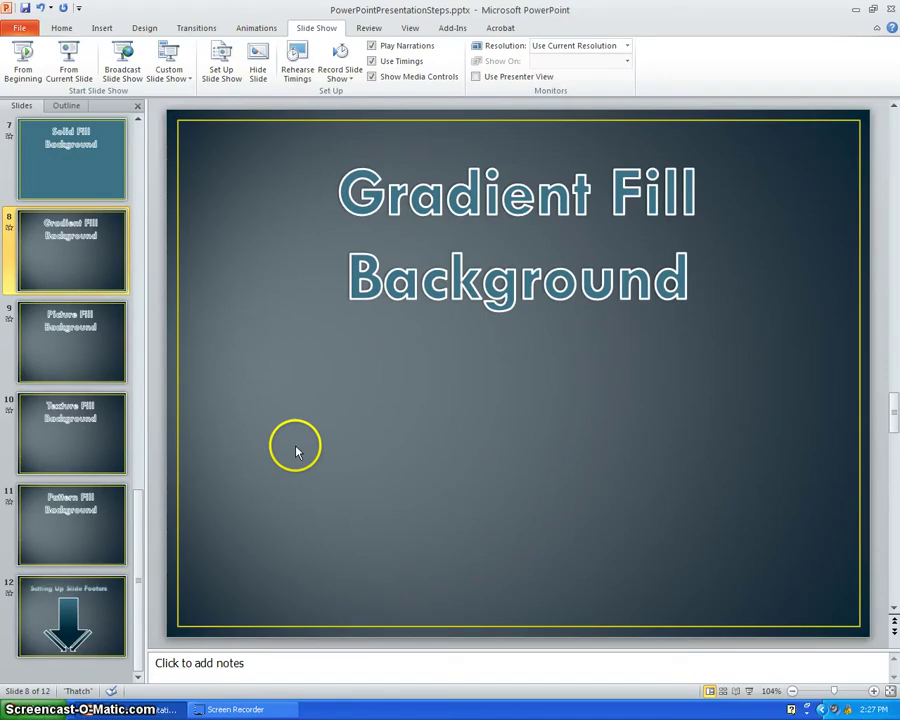
- Look over the gradient Preset colors but keep the slide's radial gradient background
right_click(297, 452)
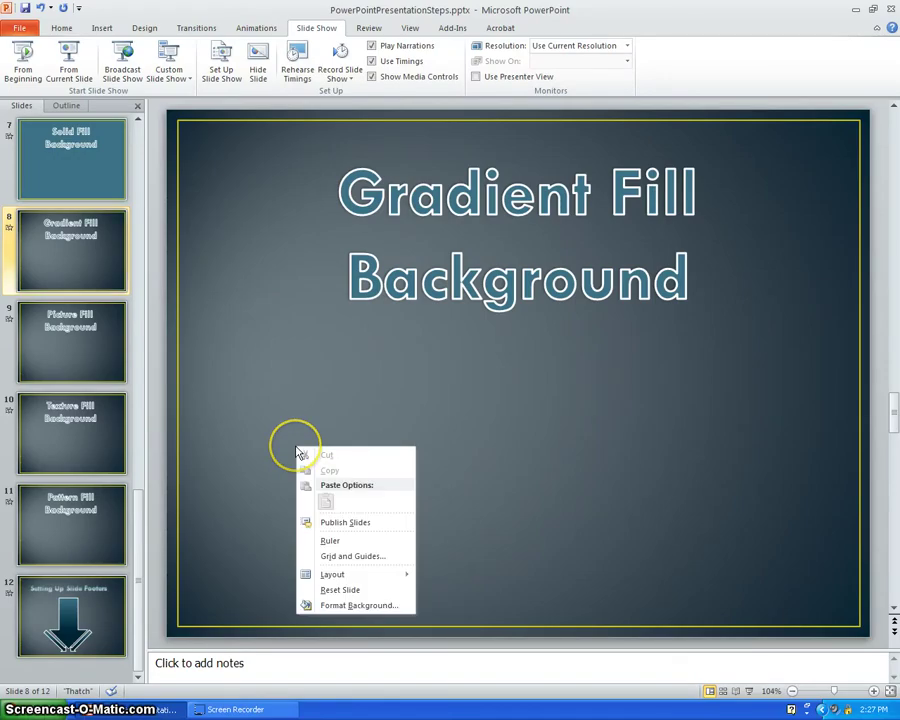
left_click(347, 605)
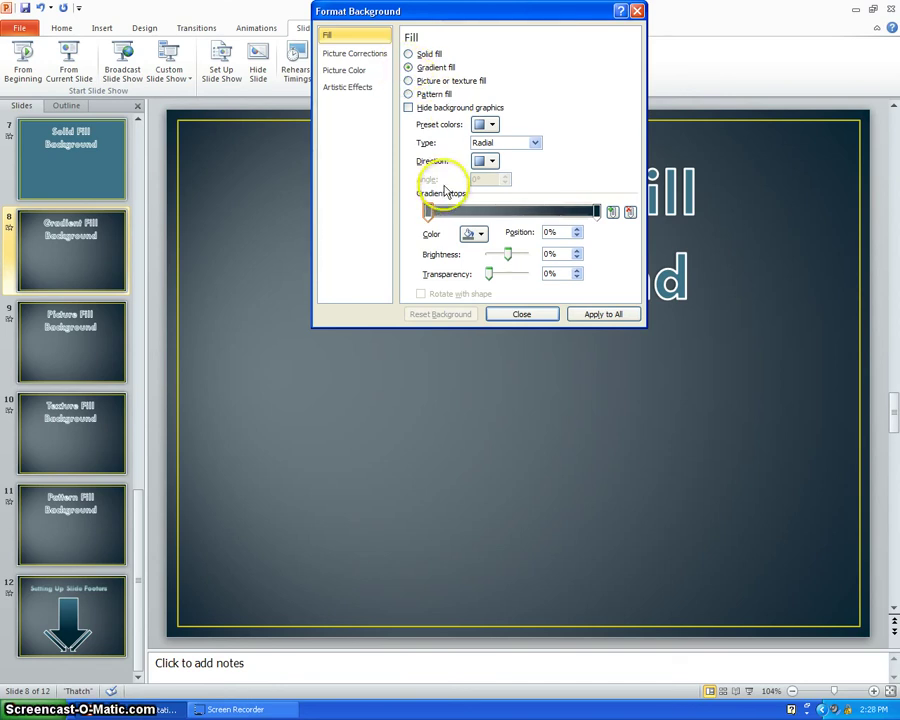
left_click(489, 124)
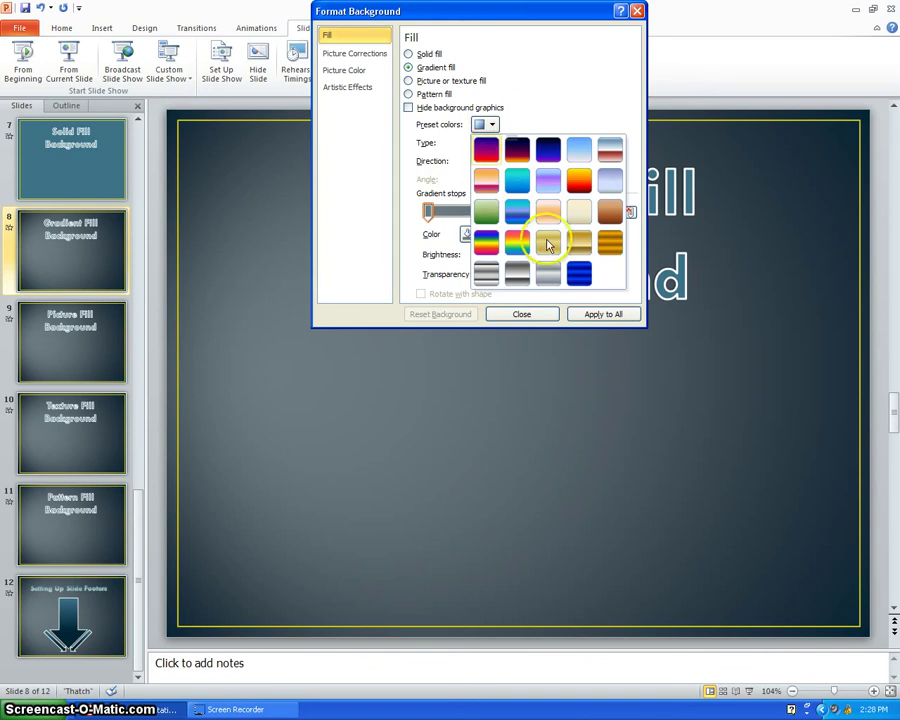
left_click(520, 115)
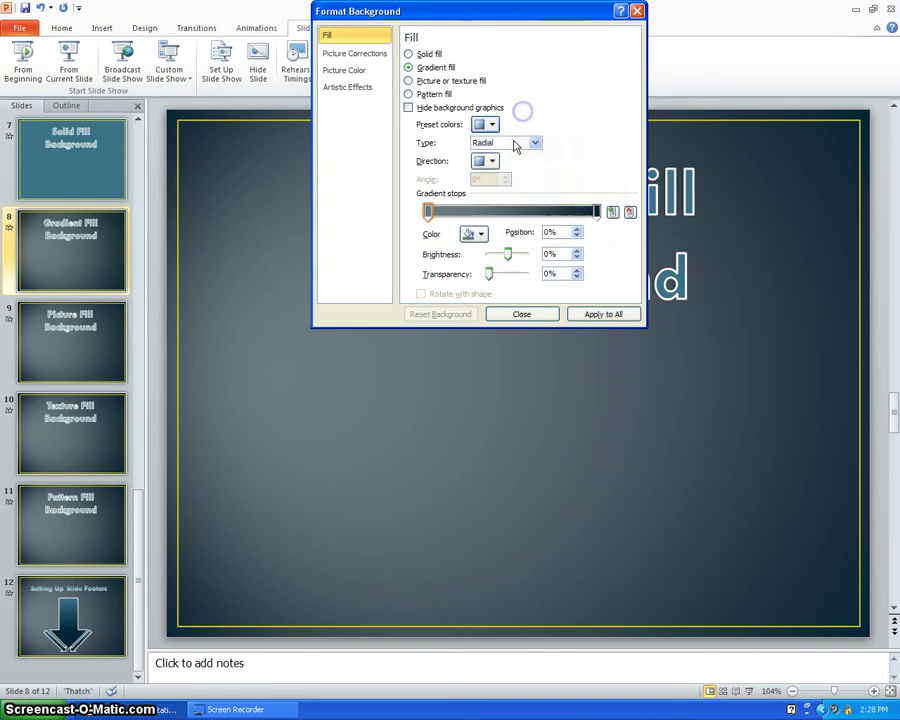
left_click(522, 316)
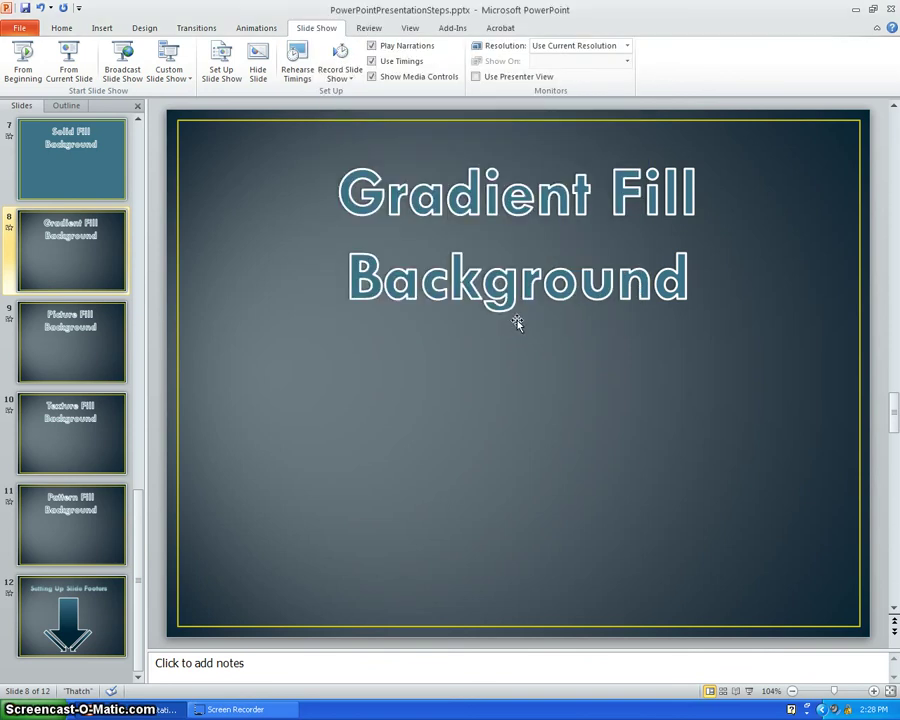
- Run the slide show from this slide, exit it, and move to Picture Fill Background
key("shift+F5")
left_click(287, 418)
key("Escape")
left_click(351, 547)
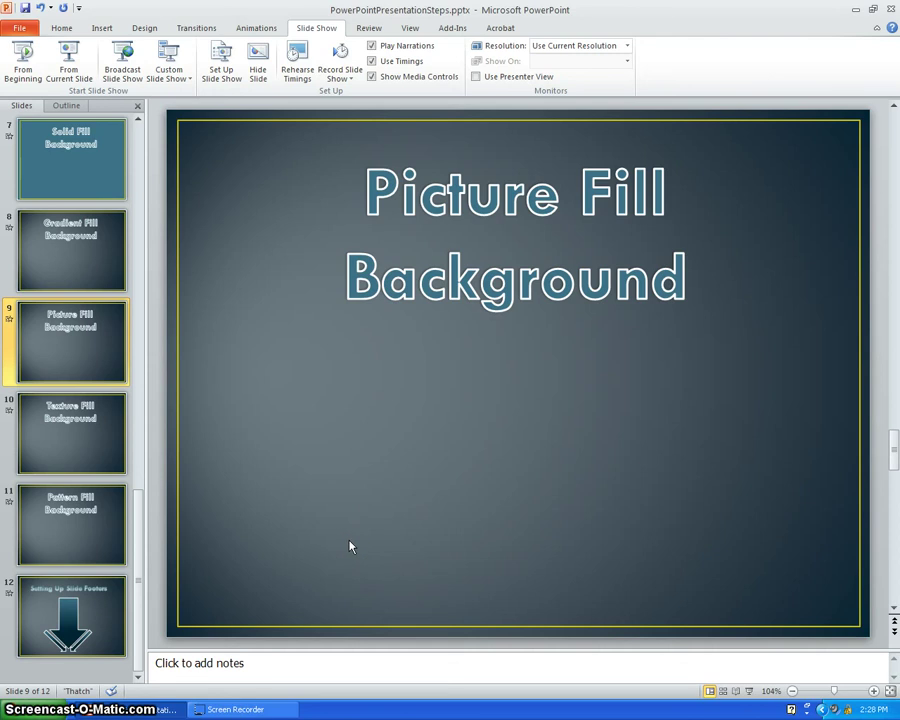
- Switch slide 9's background to Picture or texture fill
left_click(340, 546)
left_click(333, 543)
right_click(333, 543)
left_click(346, 527)
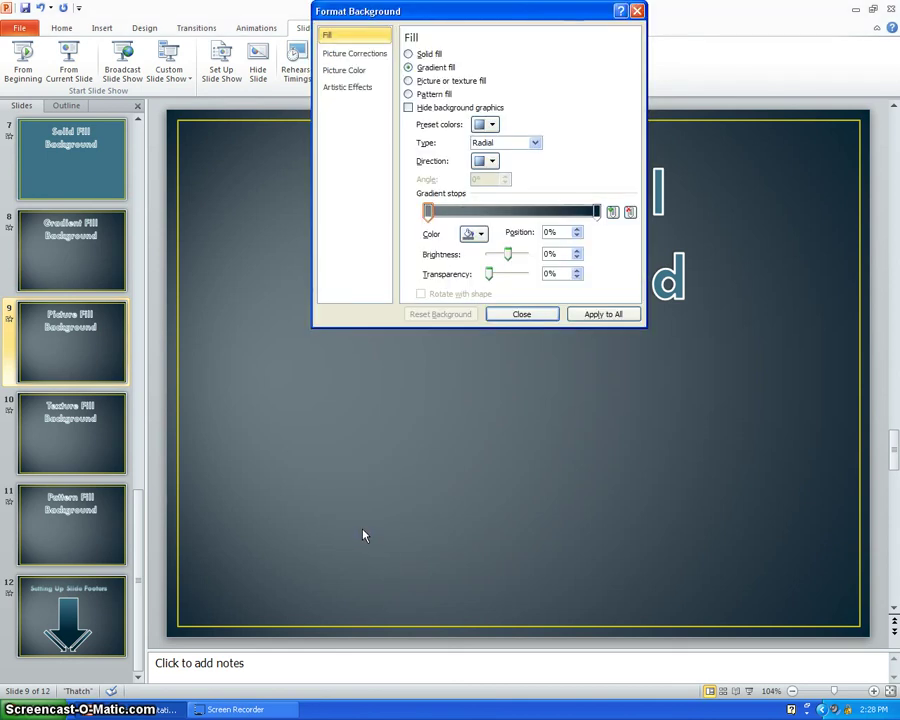
left_click(367, 522)
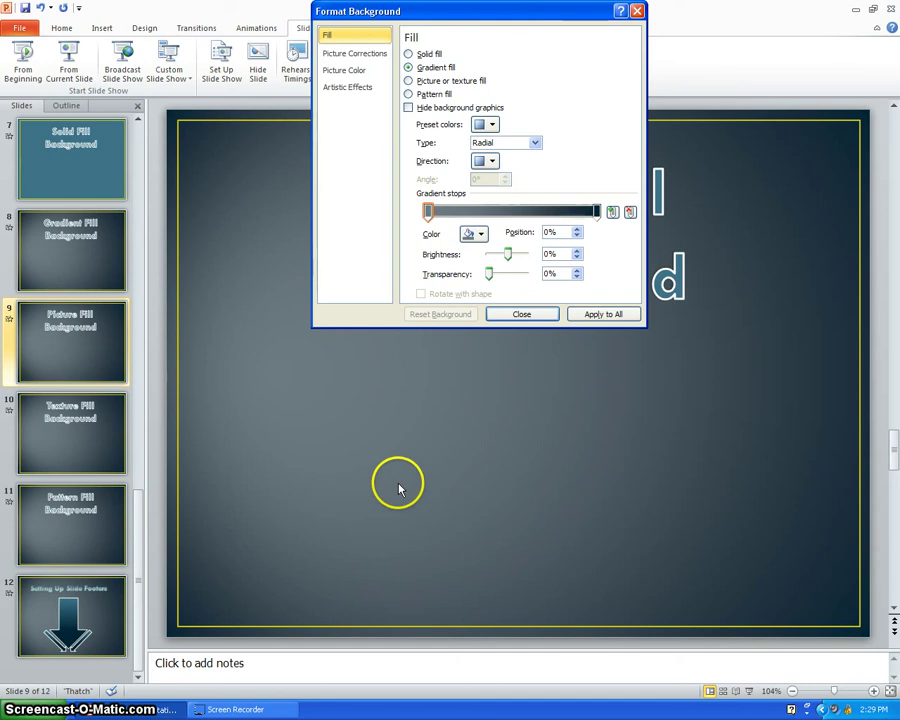
left_click(409, 80)
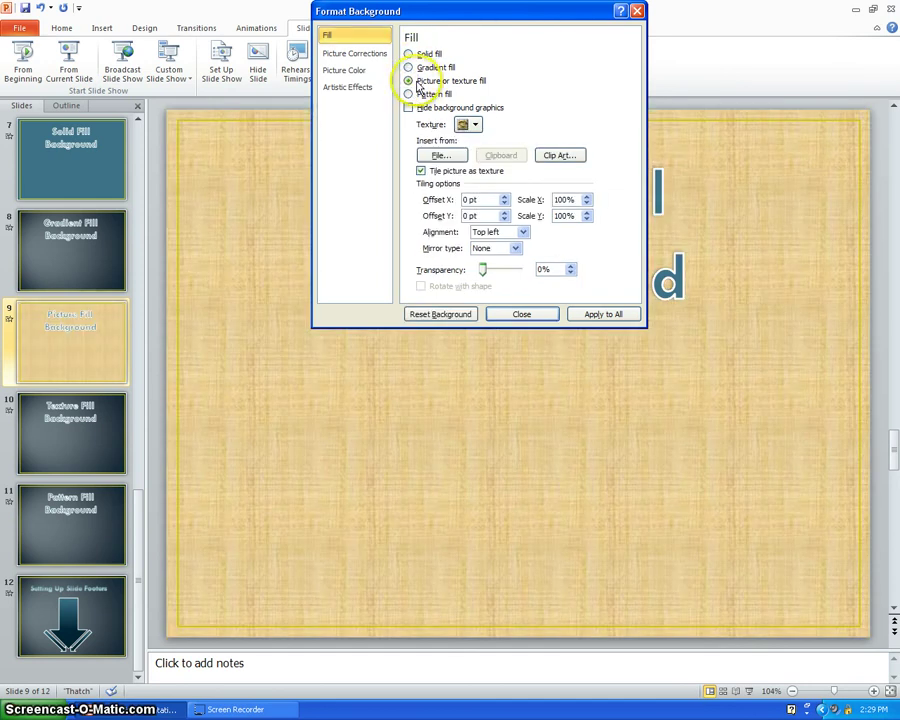
- Insert BluePanda.jpg from the network drive's Temp folder as the background picture
left_click(434, 157)
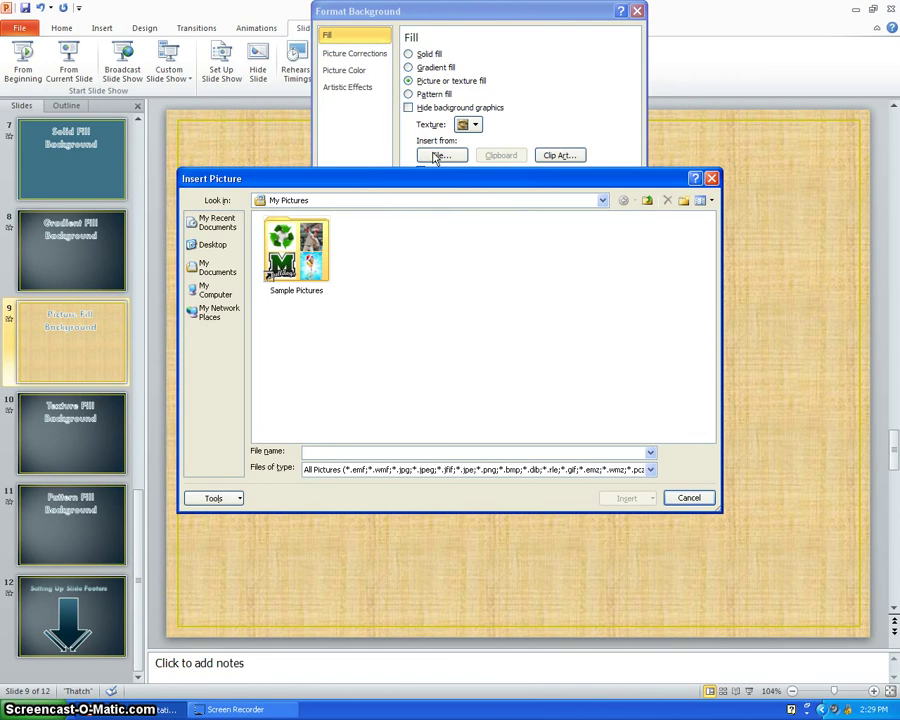
left_click(210, 298)
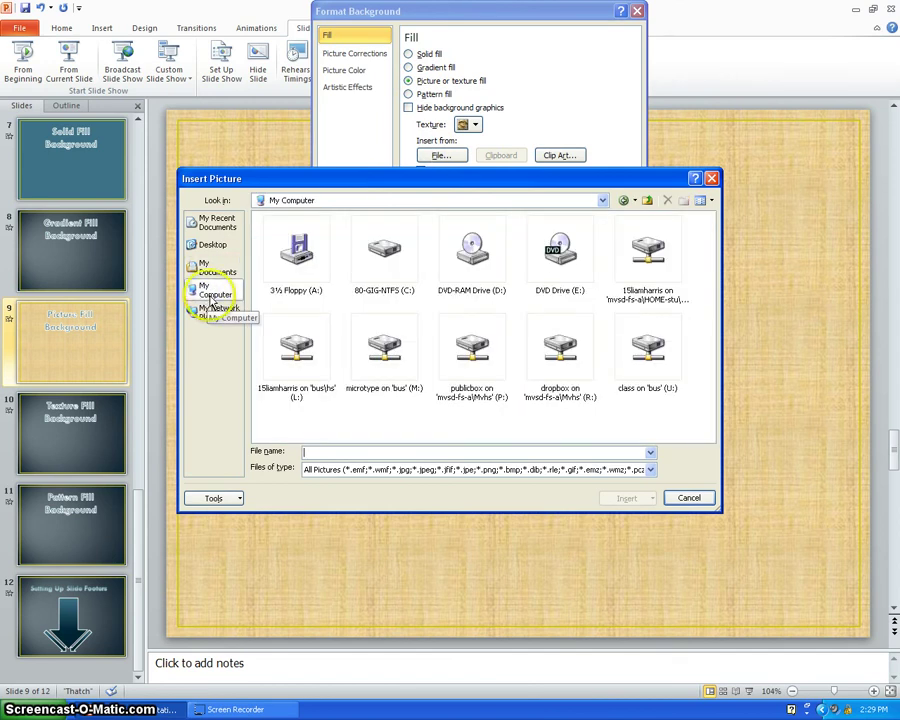
double_click(268, 372)
double_click(296, 250)
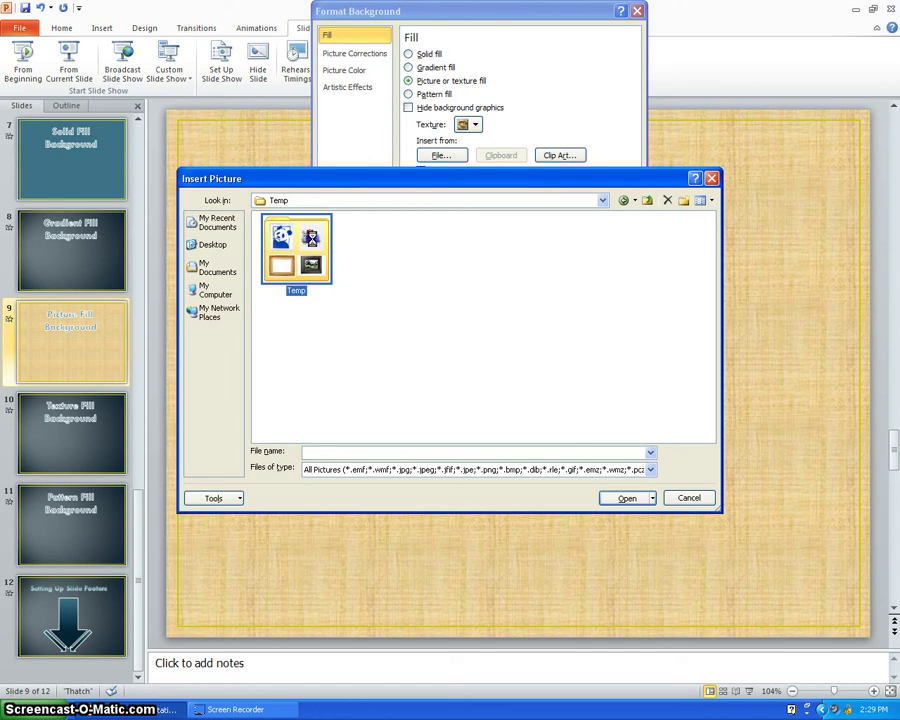
left_click(474, 290)
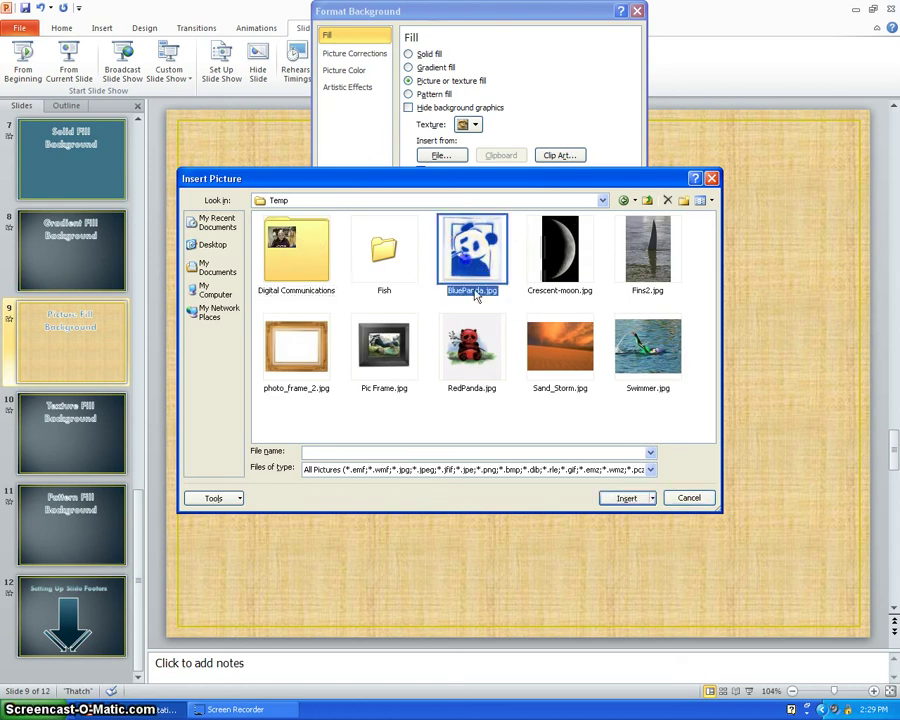
left_click(624, 497)
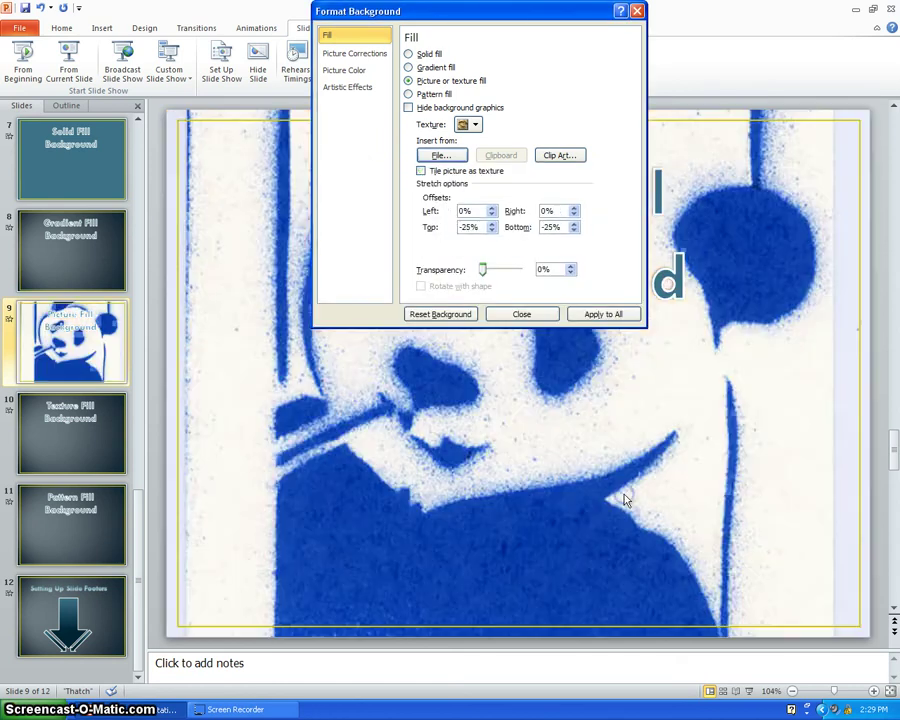
left_click(524, 314)
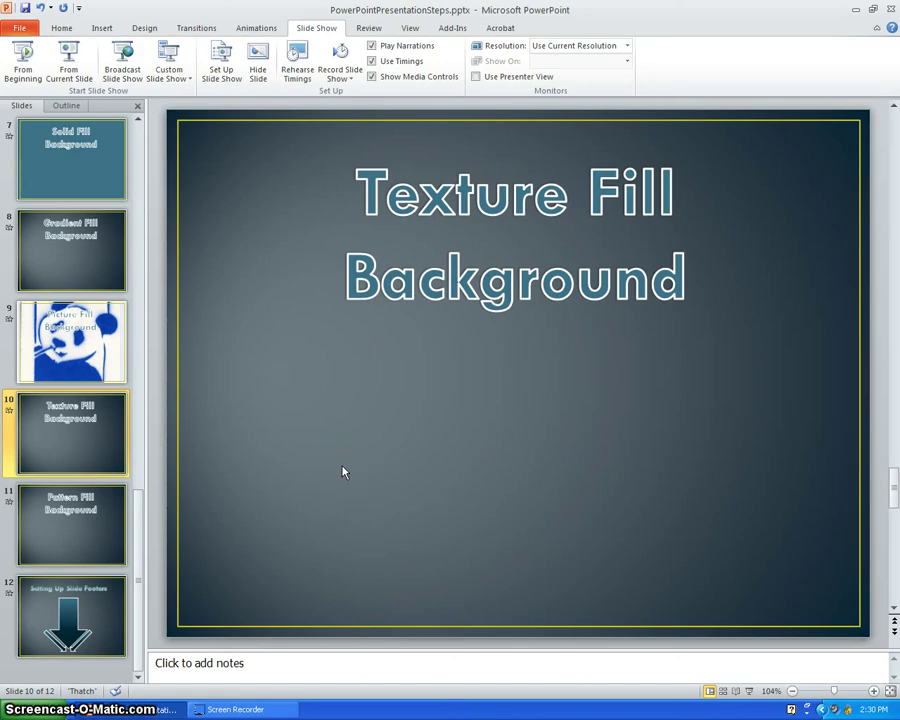
- Apply the blue denim texture as slide 10's picture or texture fill background
right_click(342, 472)
left_click(376, 625)
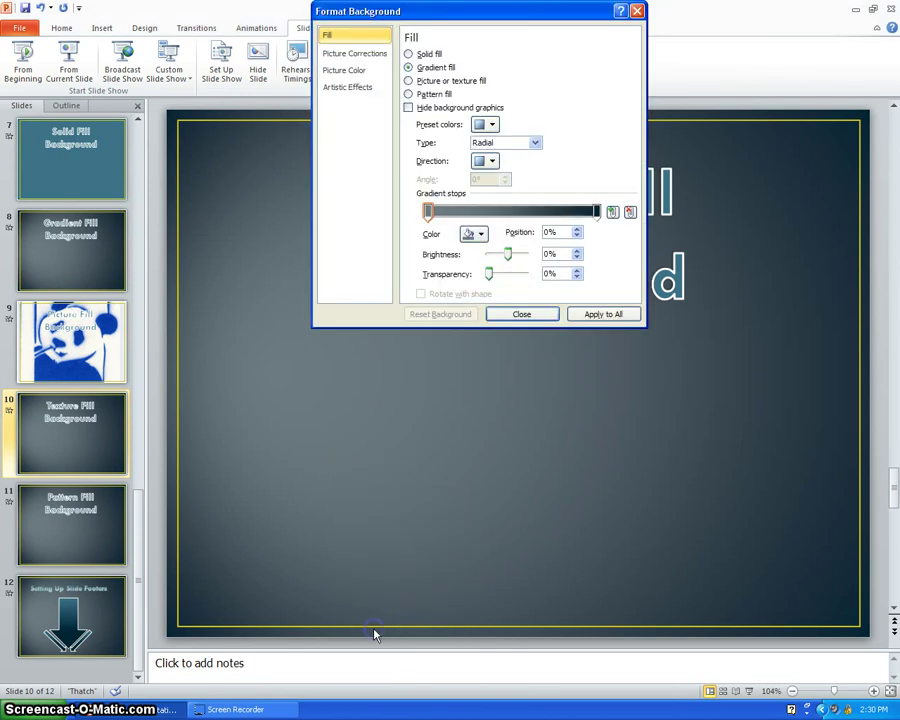
left_click(408, 80)
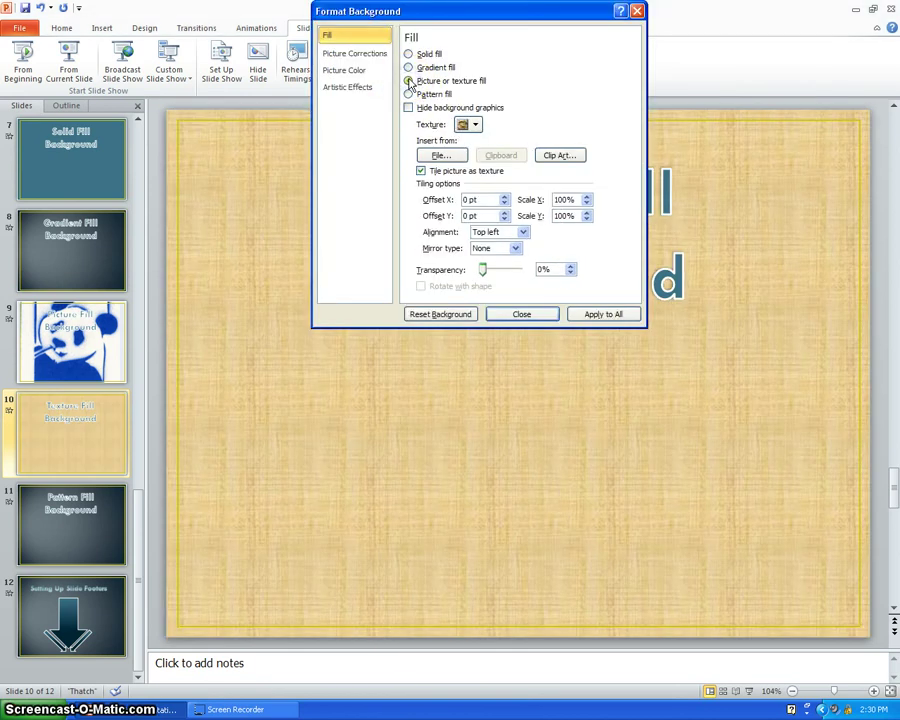
left_click(470, 124)
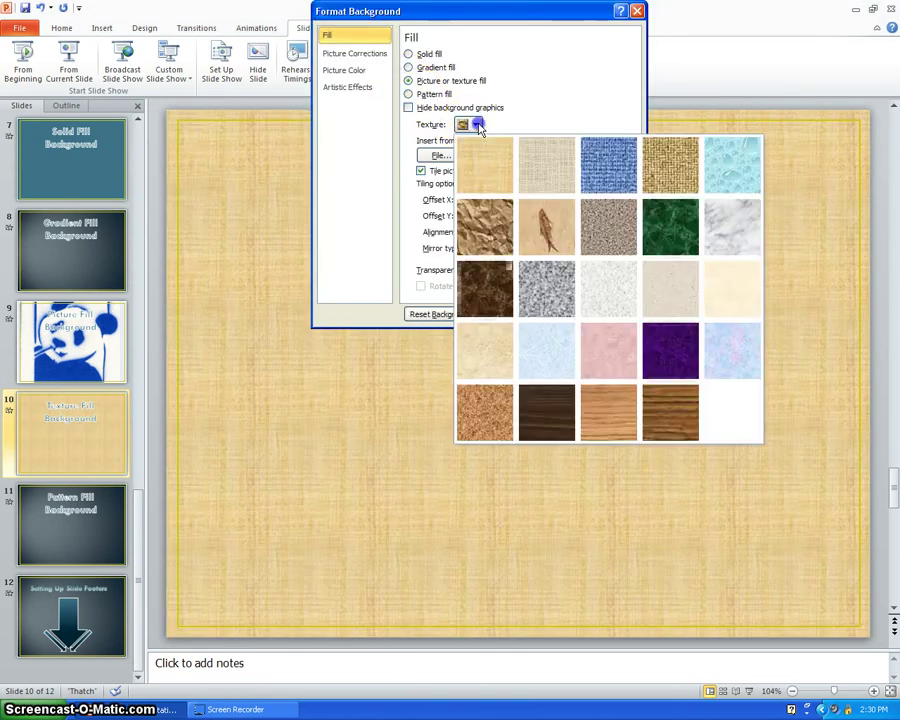
left_click(589, 169)
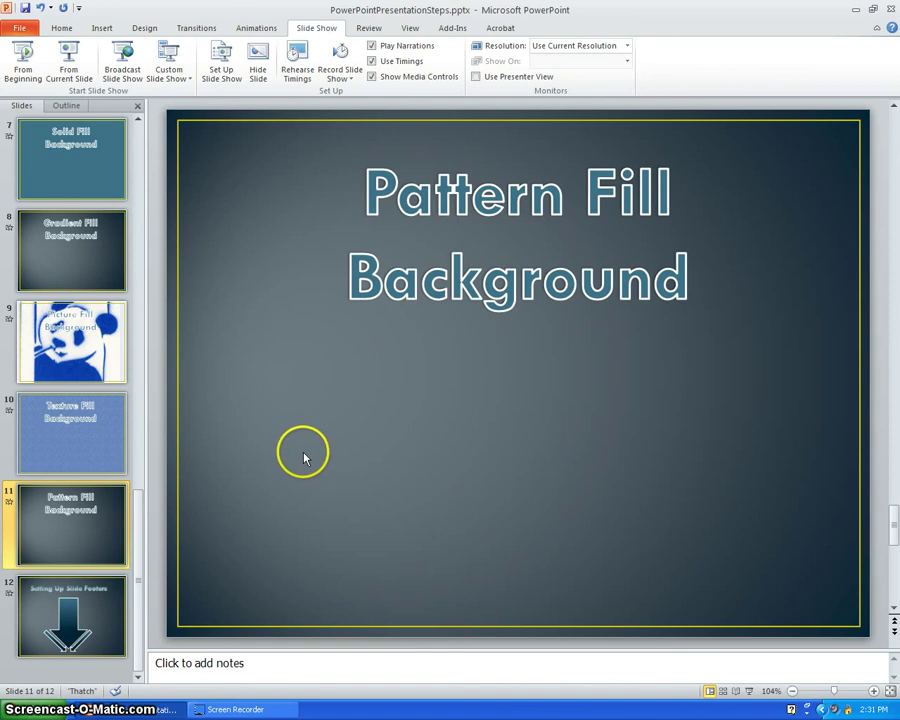
- Give slide 11 a Narrow horizontal pattern fill background
right_click(305, 457)
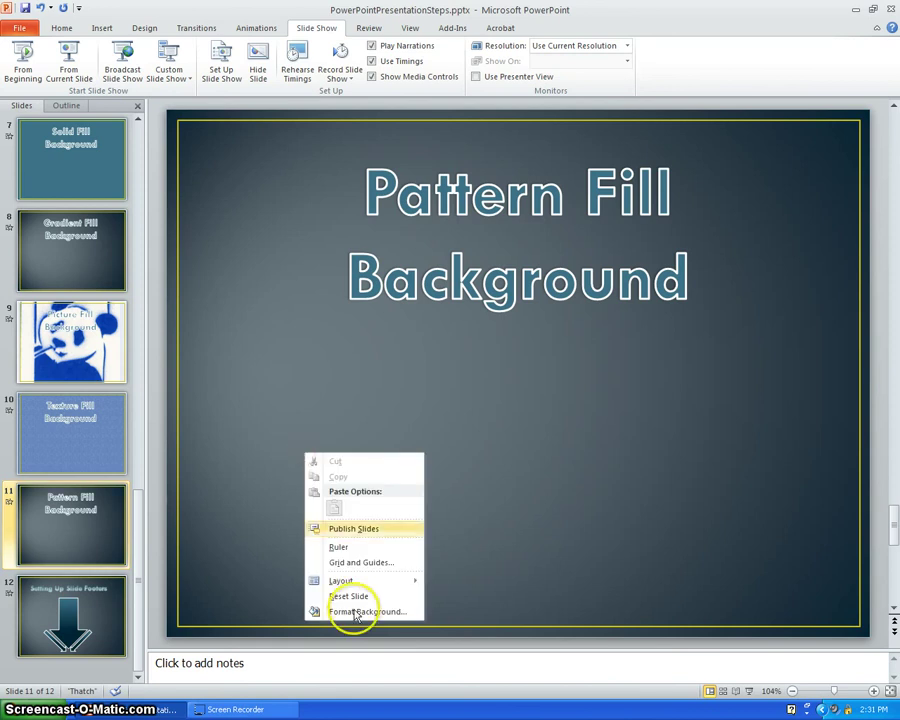
left_click(355, 612)
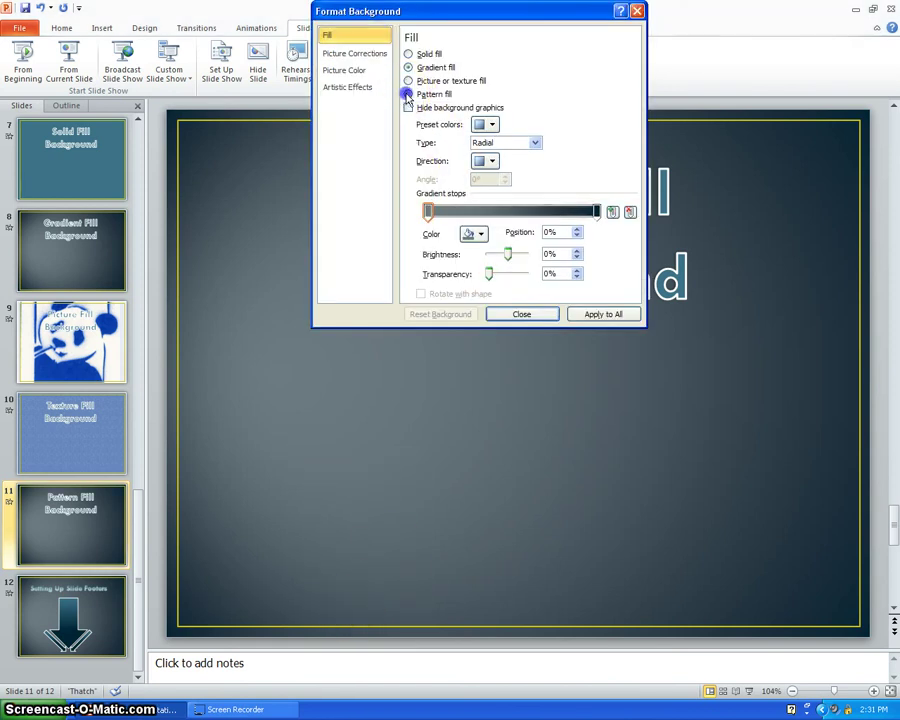
left_click(407, 94)
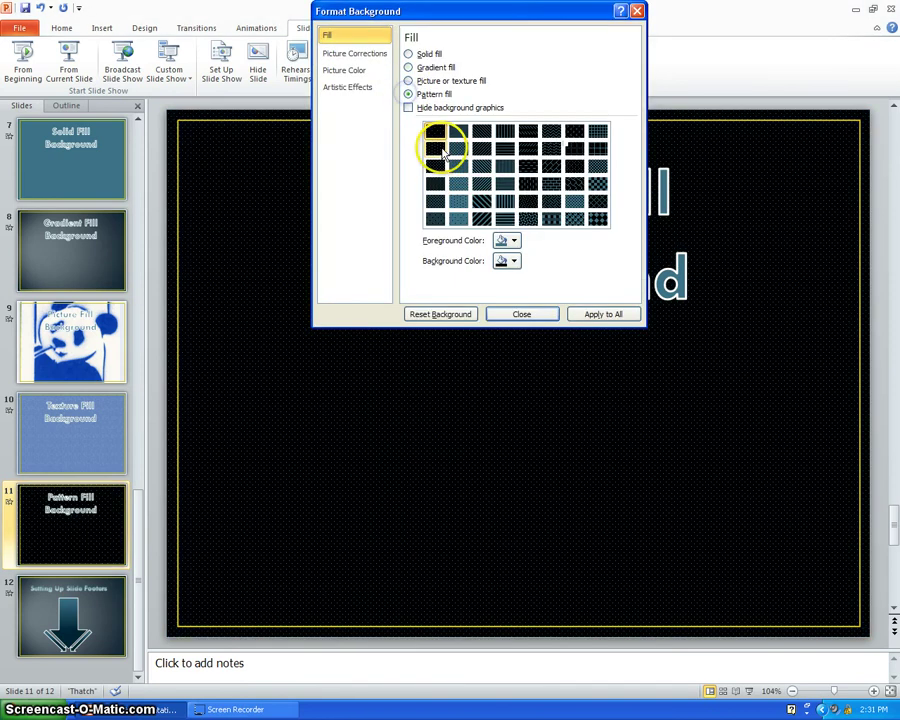
left_click(503, 190)
left_click(521, 314)
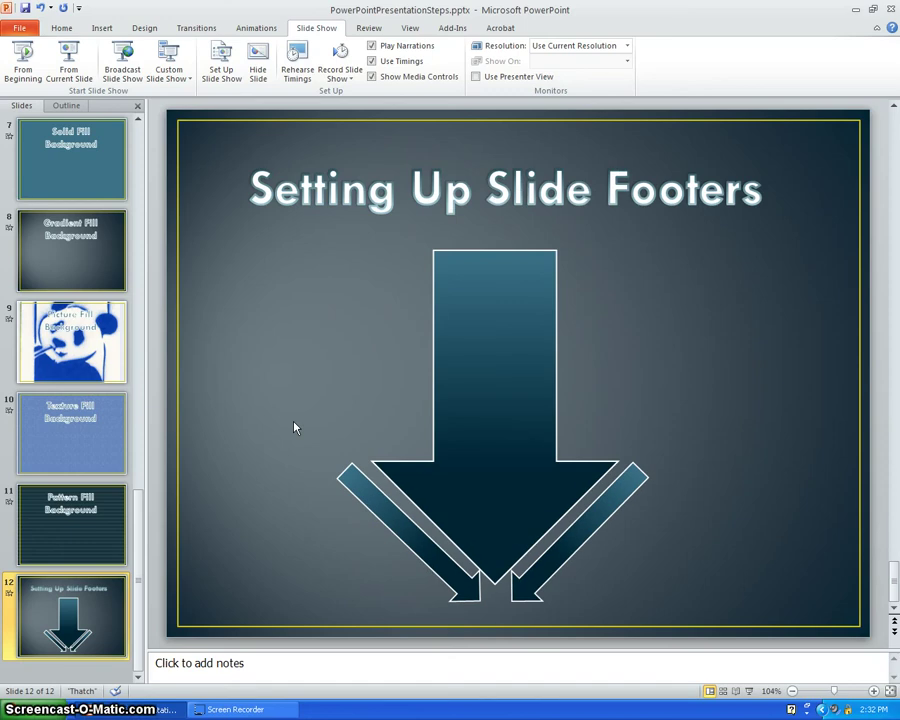
- Turn on the Footer option in the Insert tab's Header and Footer dialog
left_click(108, 28)
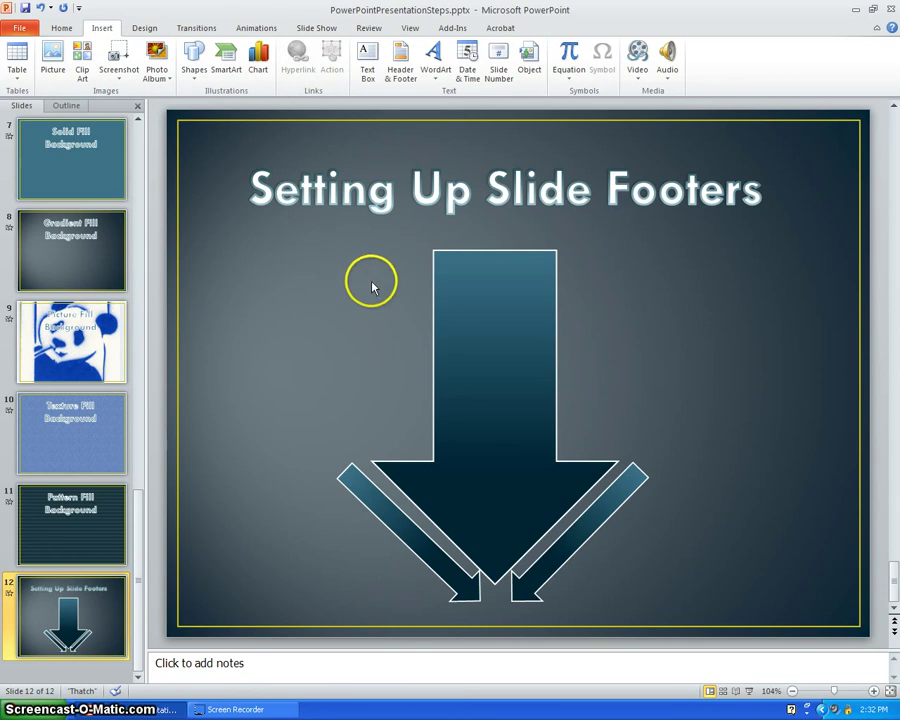
left_click(399, 68)
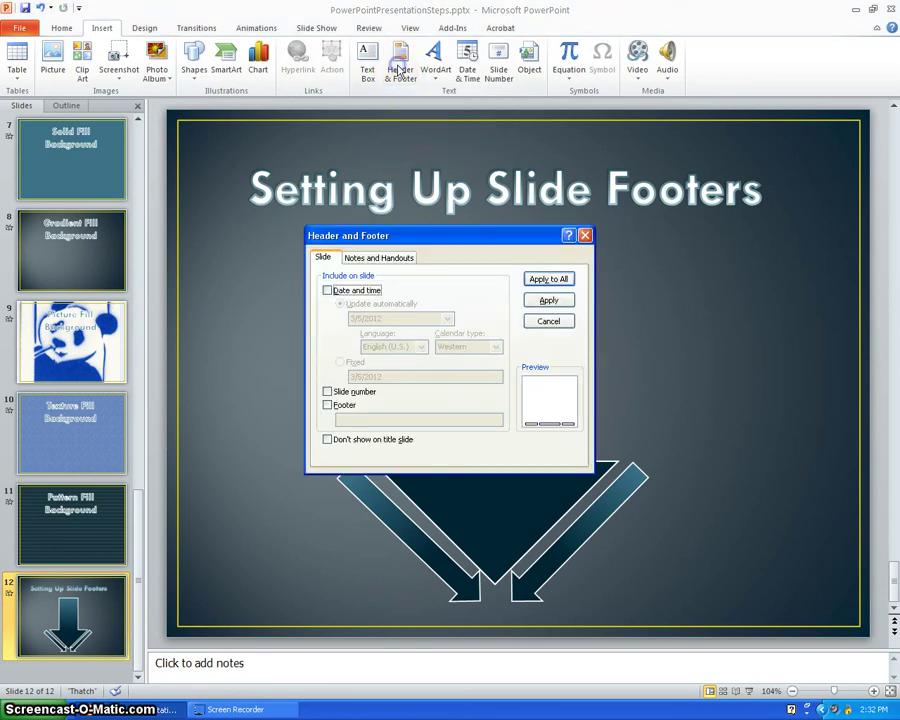
left_click(328, 405)
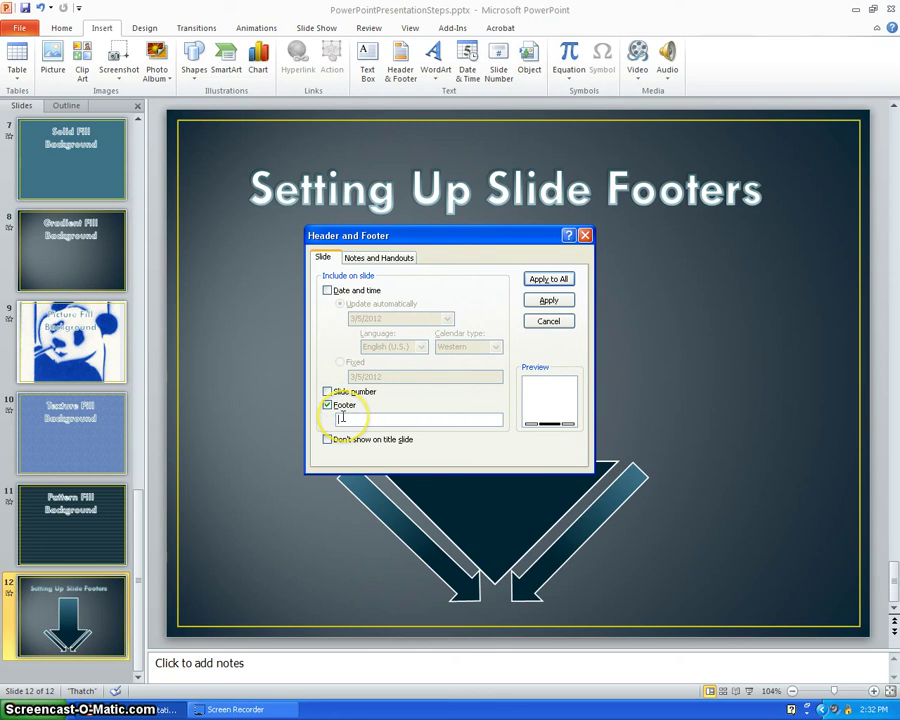